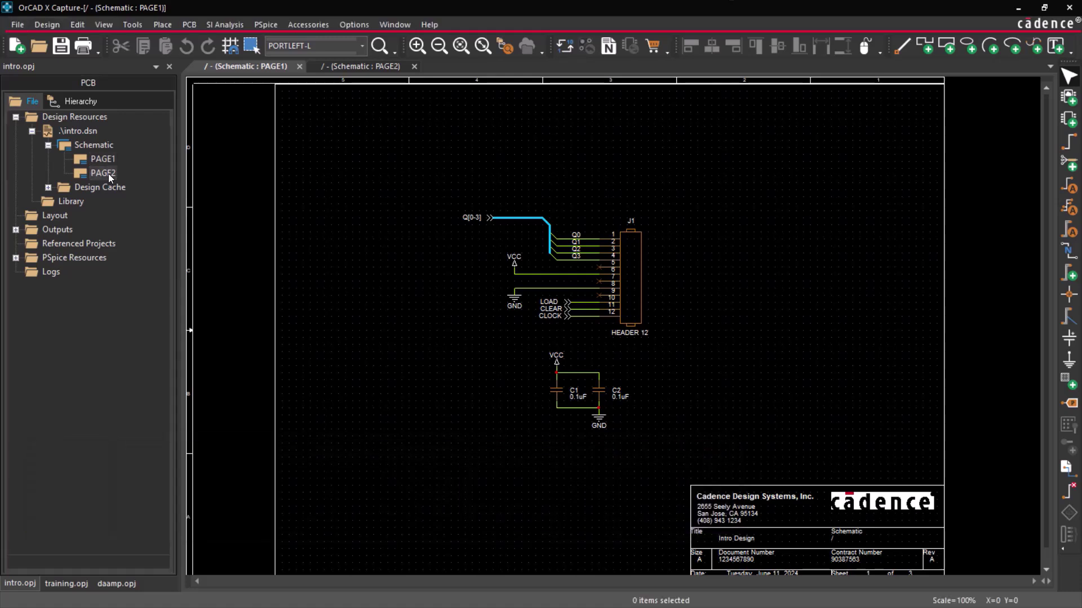
# Step: View PAGE2 of the flat intro design, and PAGE2 of the Training Root Schematic in the training design
pyautogui.doubleClick(103, 172)
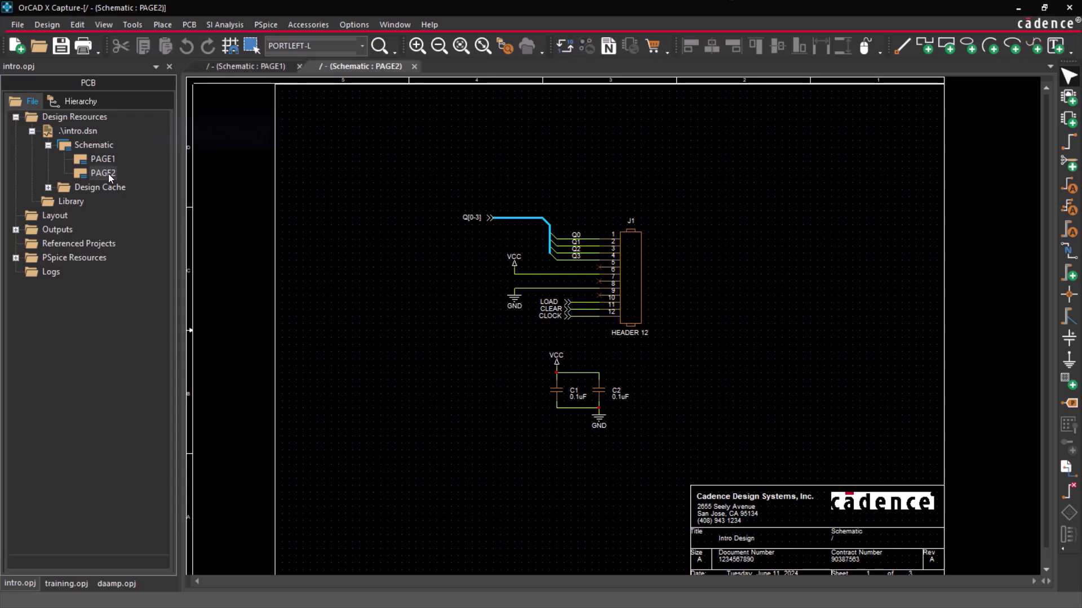
pyautogui.click(375, 226)
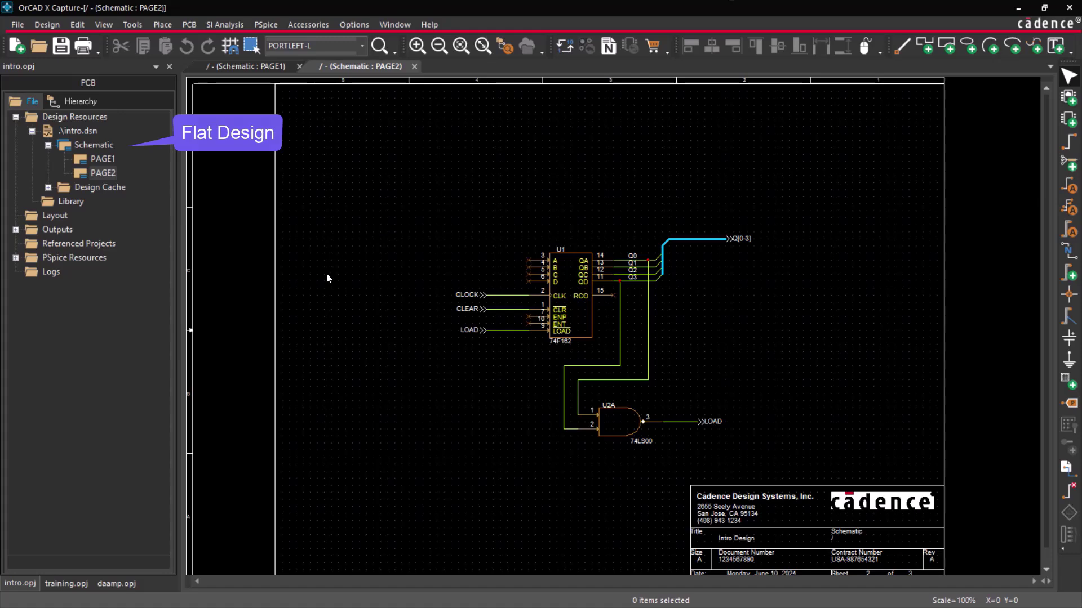
pyautogui.click(65, 582)
pyautogui.doubleClick(114, 171)
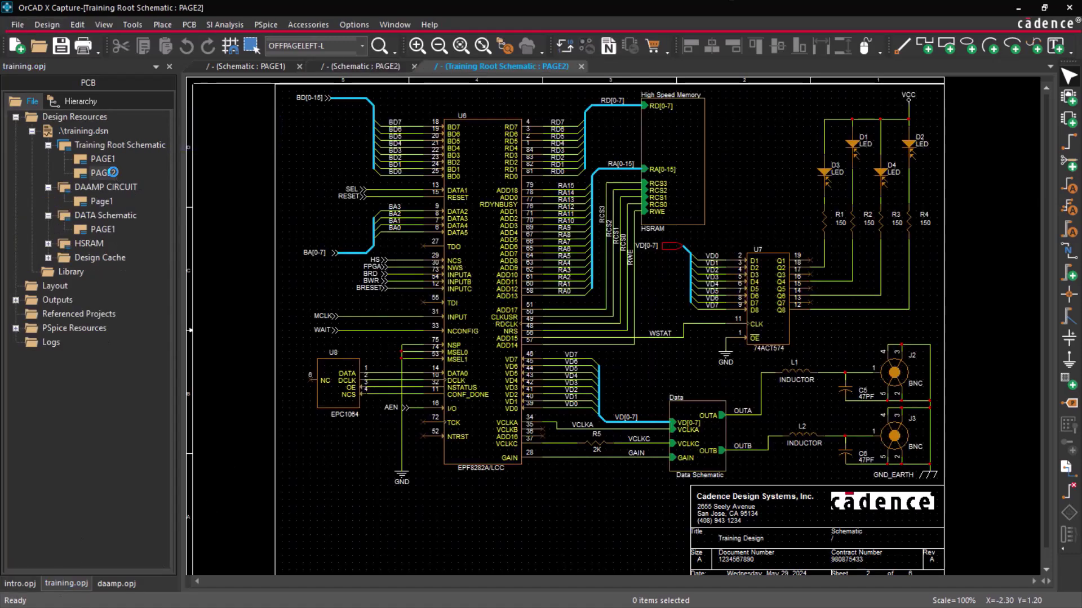
# Step: Descend the hierarchy from the Data block into its schematic, and from there into the DAAMP1 block's circuit
pyautogui.rightClick(709, 445)
pyautogui.click(764, 179)
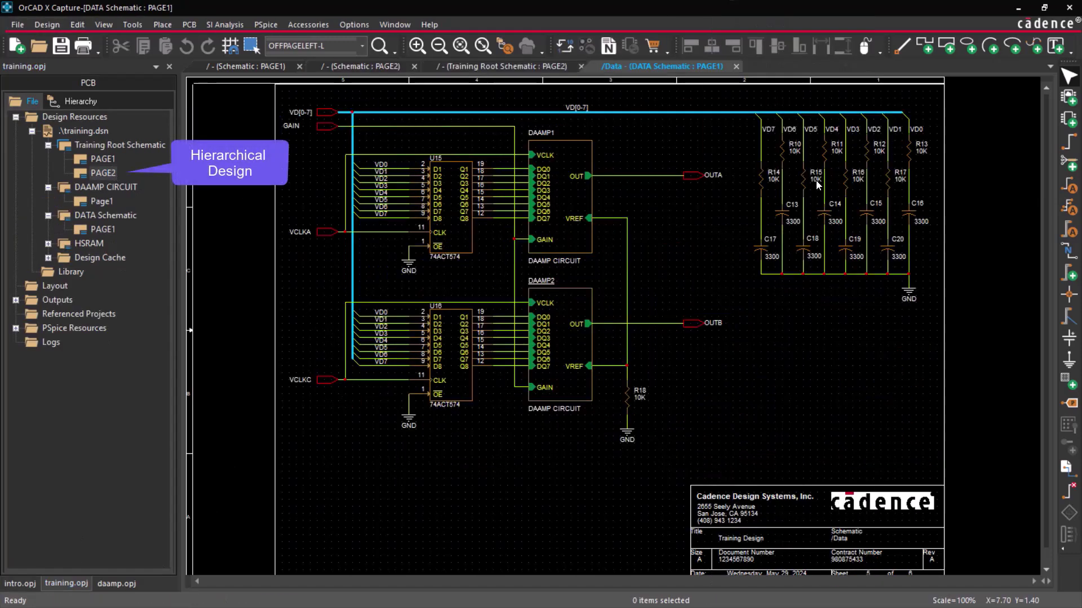
pyautogui.click(653, 184)
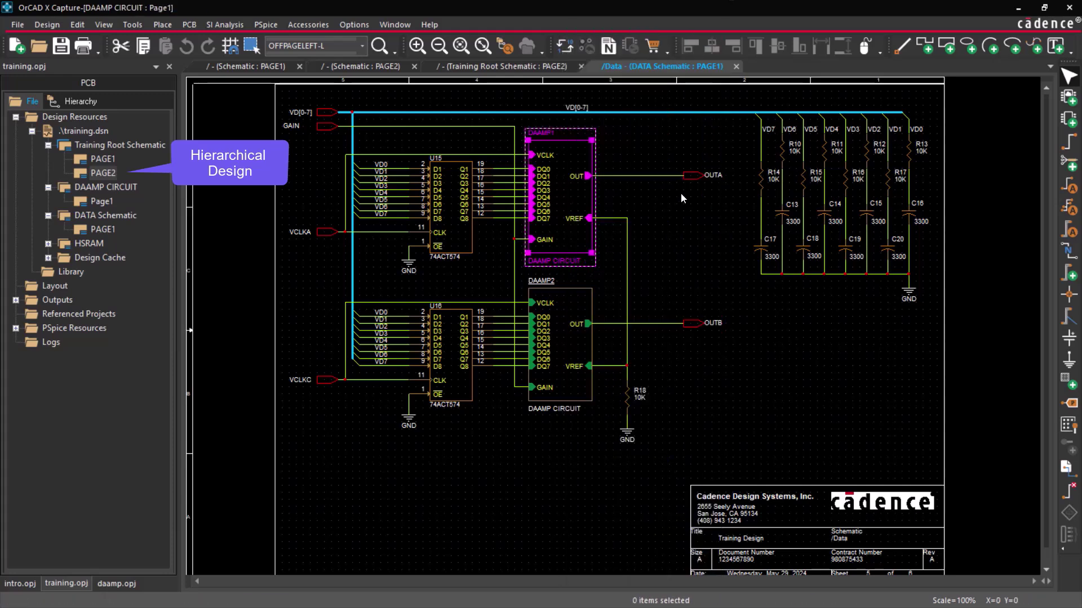
pyautogui.rightClick(725, 214)
pyautogui.click(746, 237)
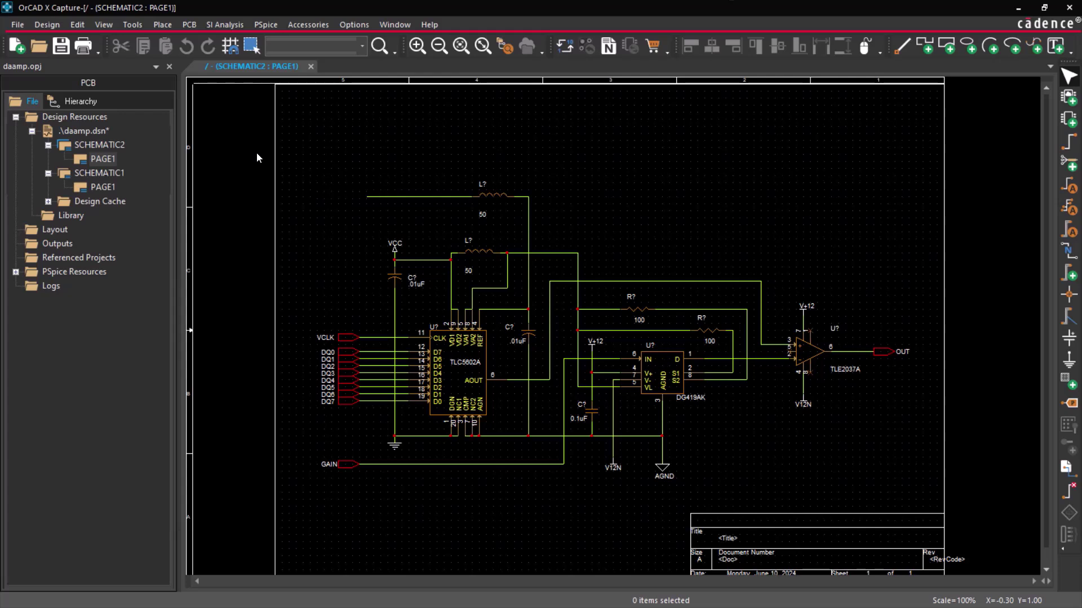
# Step: Start placing a hierarchical port on SCHEMATIC2's page, preview the CAPSYM port symbols and choose PORTLEFT-L
pyautogui.click(169, 26)
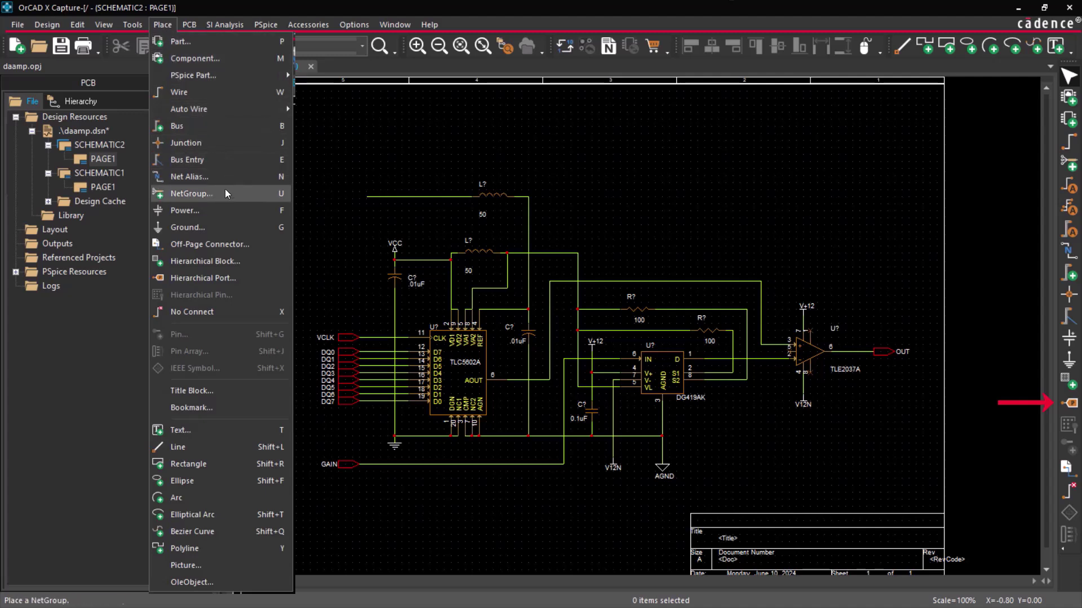
pyautogui.click(249, 275)
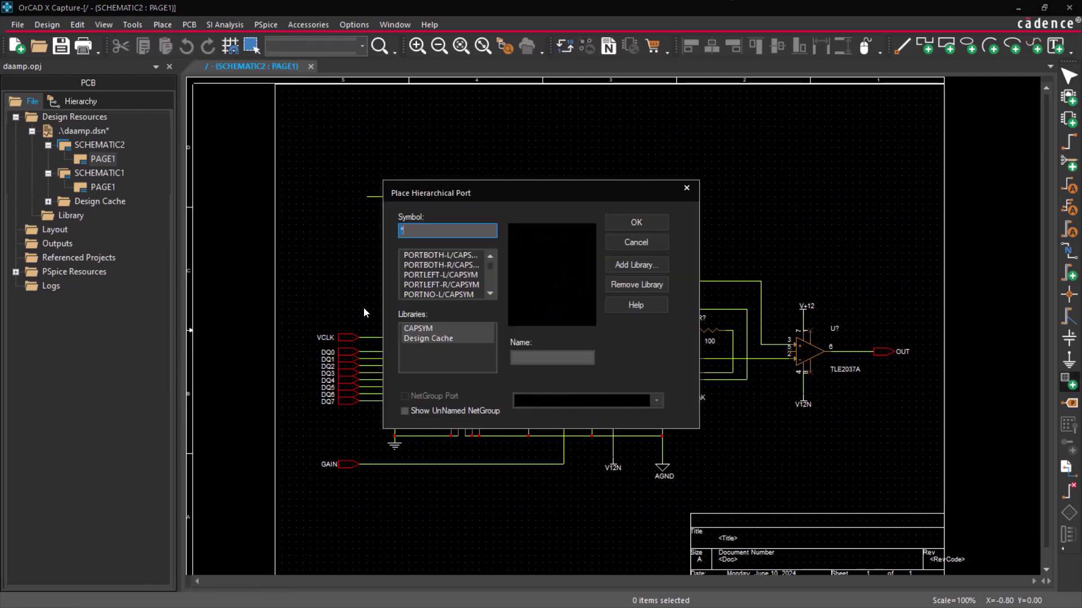
pyautogui.click(409, 330)
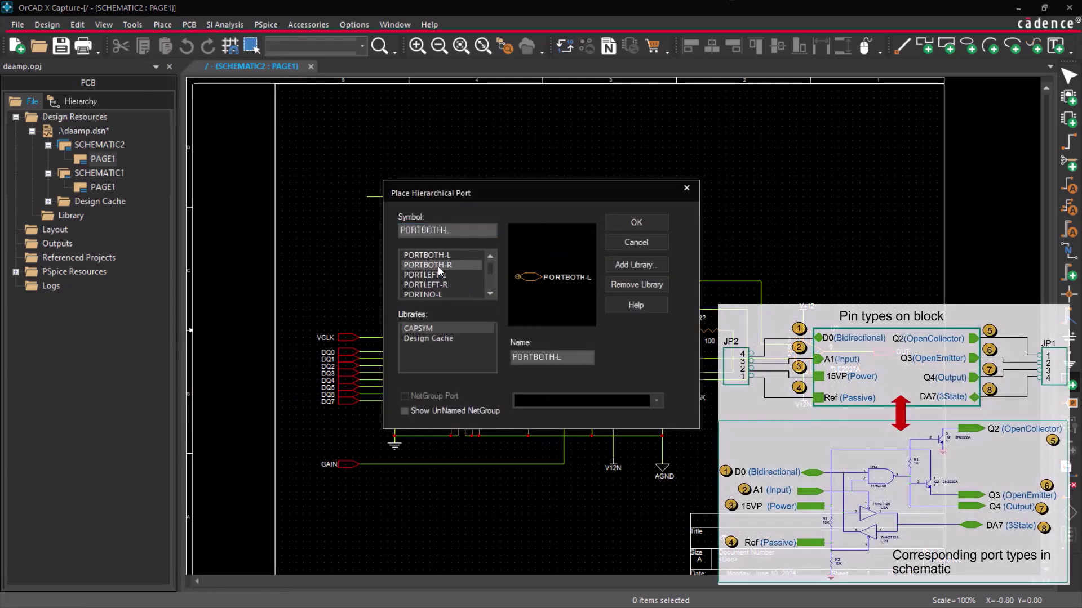
pyautogui.press('Down')
pyautogui.press('Down')
pyautogui.press('Down')
pyautogui.press('Down')
pyautogui.press('Down')
pyautogui.press('Down')
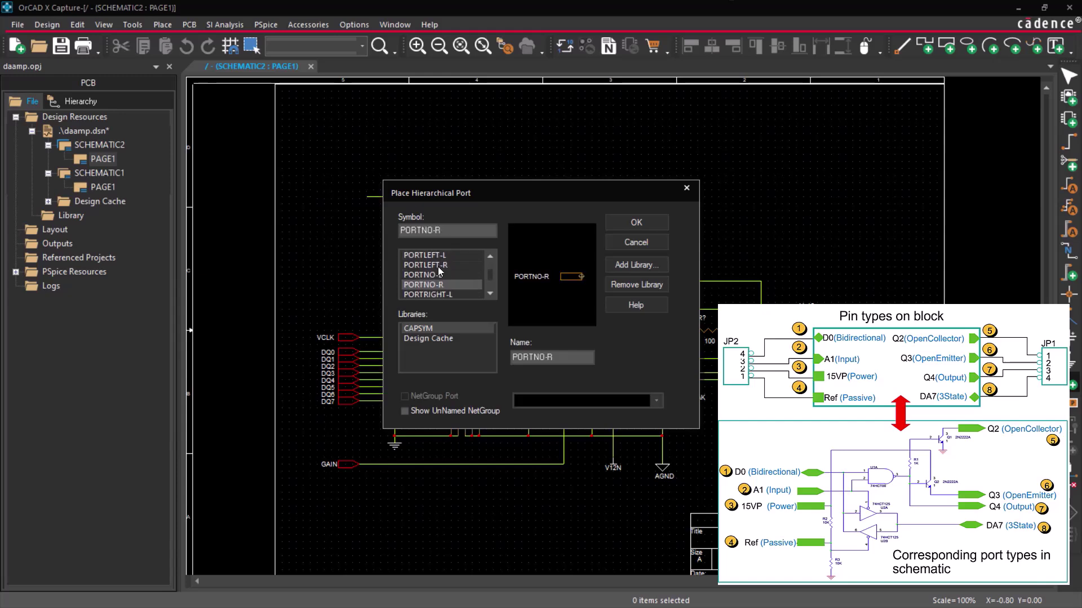
pyautogui.scroll(2, 451, 268)
pyautogui.click(451, 274)
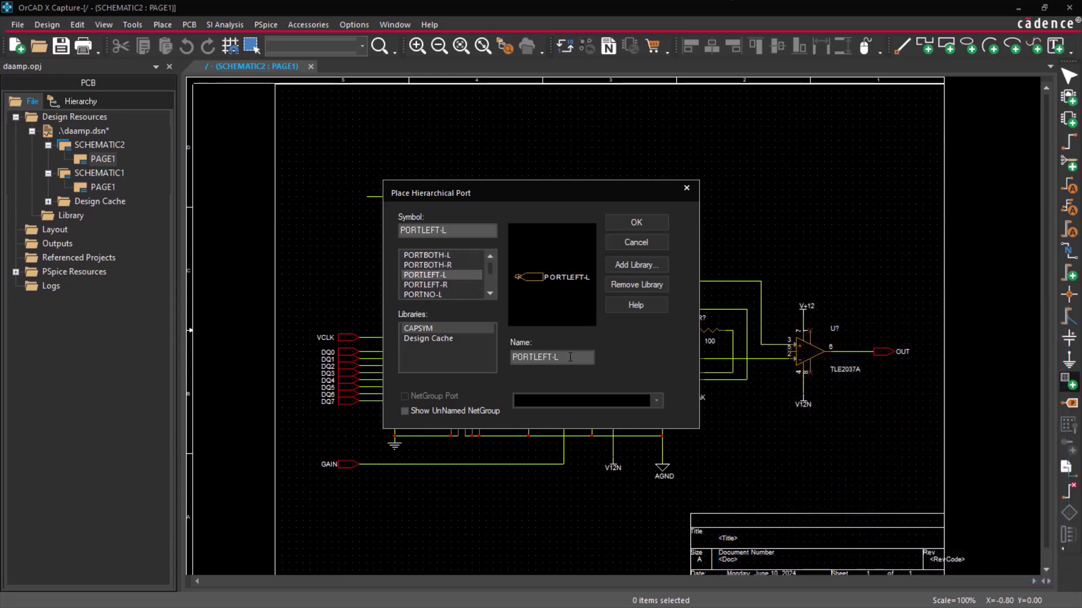
# Step: Name the port VREF and place it on the free end of the wire leading to the uppermost inductor
pyautogui.moveTo(563, 358); pyautogui.dragTo(511, 357)
pyautogui.write('VREF')
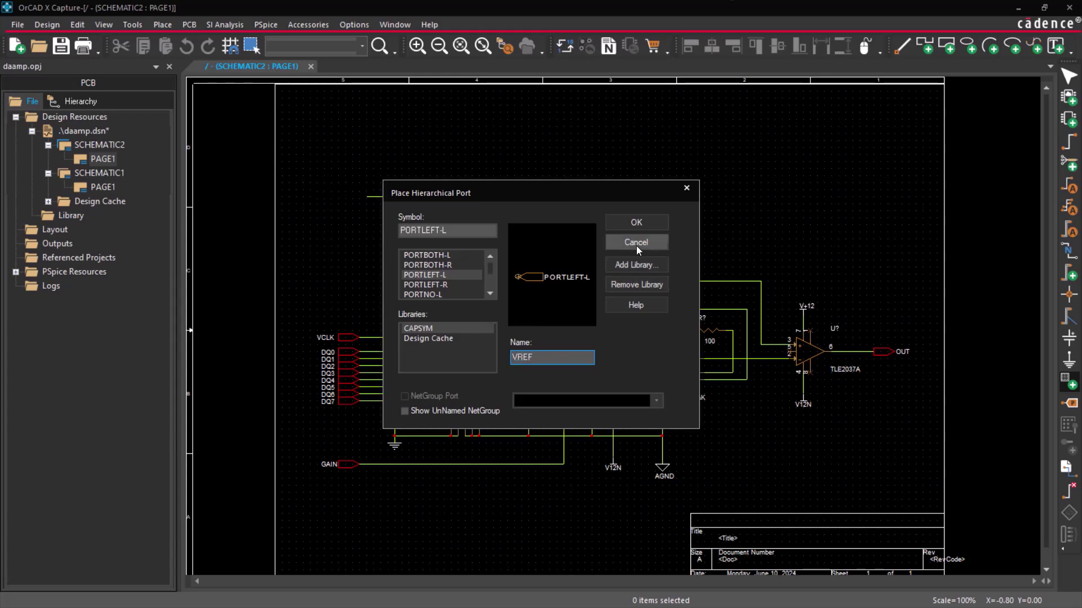
pyautogui.click(636, 222)
pyautogui.click(356, 201)
pyautogui.press('Escape')
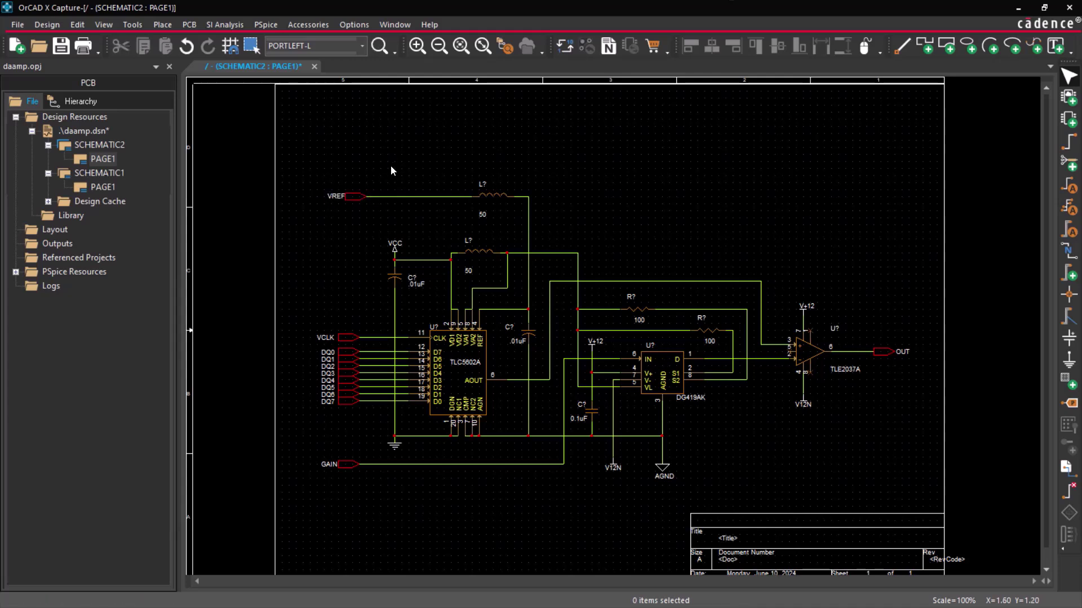
# Step: Save the daamp.dsn design and make SCHEMATIC1 its root schematic
pyautogui.click(98, 136)
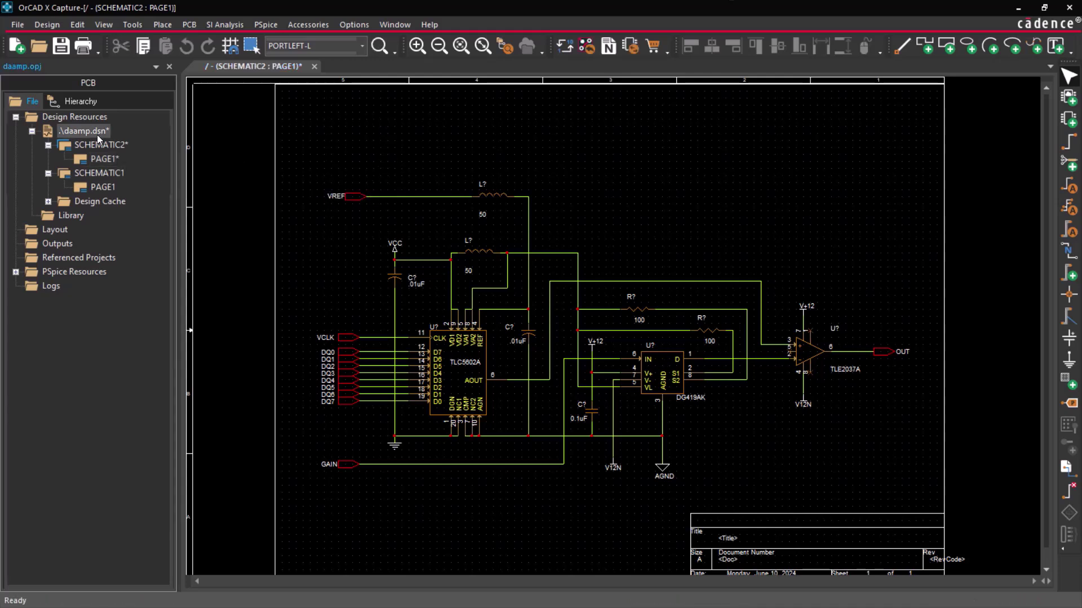
pyautogui.hotkey('ctrl', 's')
pyautogui.rightClick(148, 173)
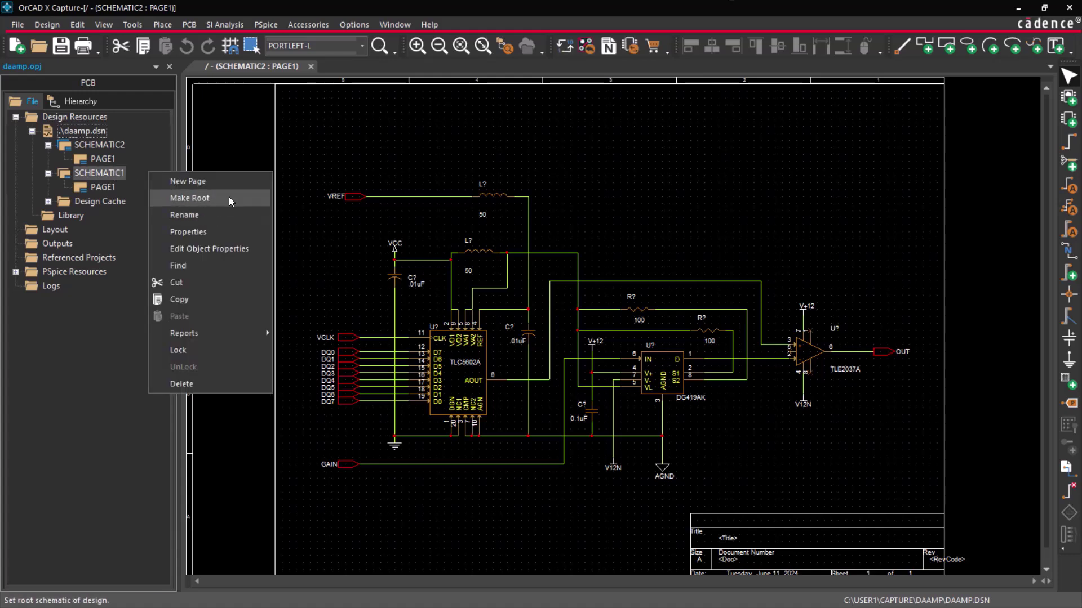
pyautogui.click(229, 198)
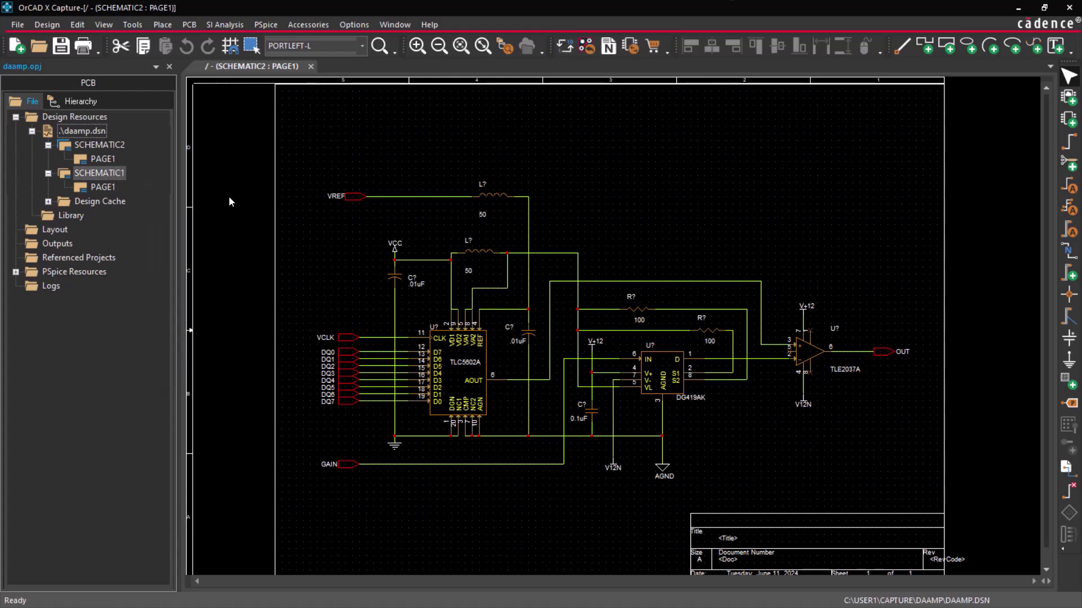
# Step: On PAGE1 of SCHEMATIC1, define a hierarchical block with reference Daamp1, implementation type Schematic View and implementation name SCHEMATIC2
pyautogui.doubleClick(112, 160)
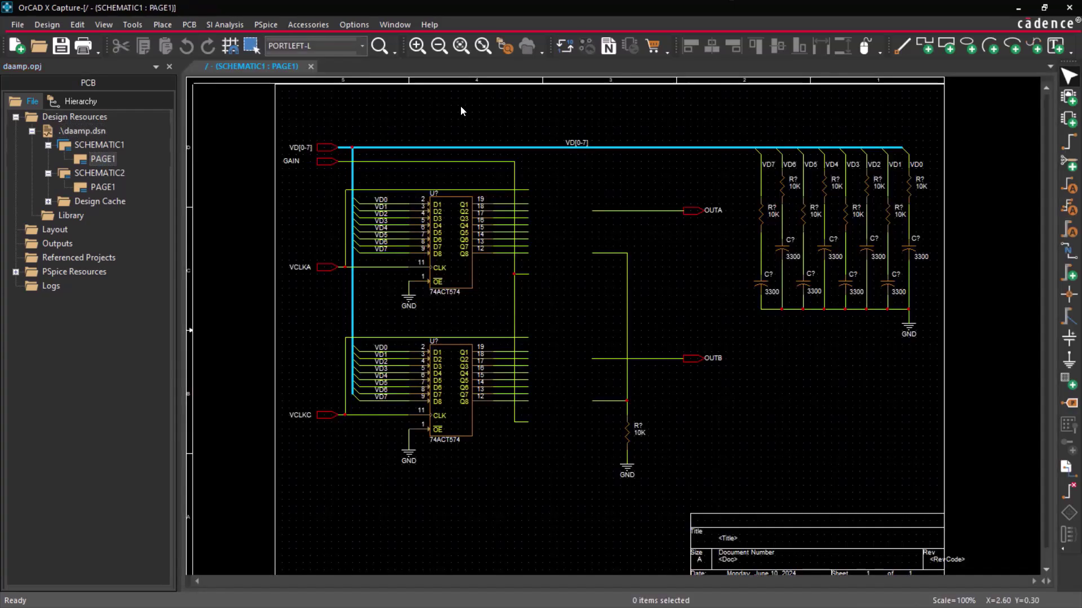
pyautogui.click(162, 24)
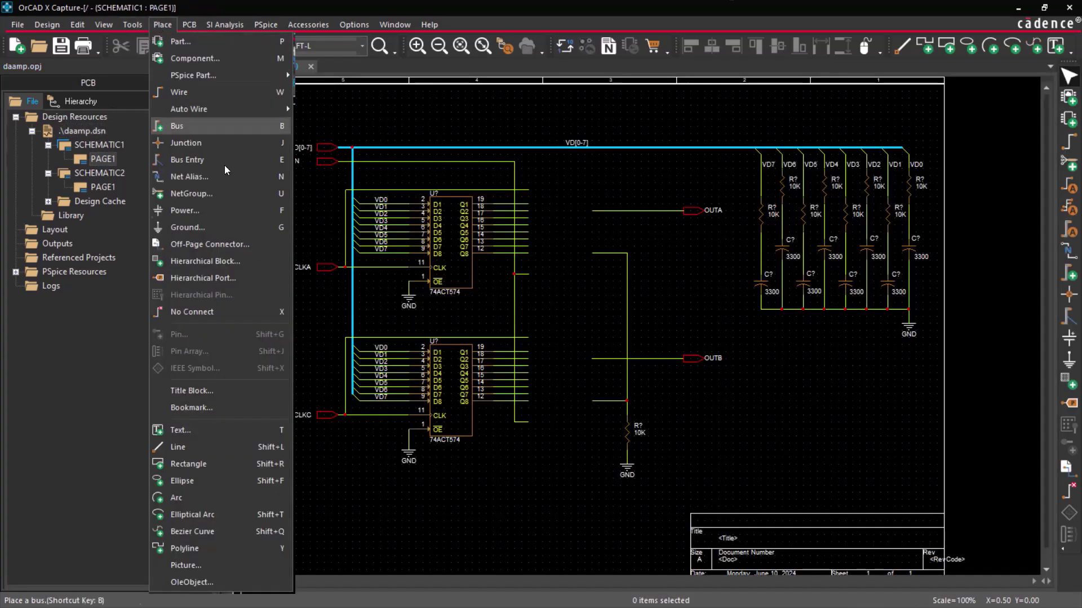
pyautogui.click(258, 262)
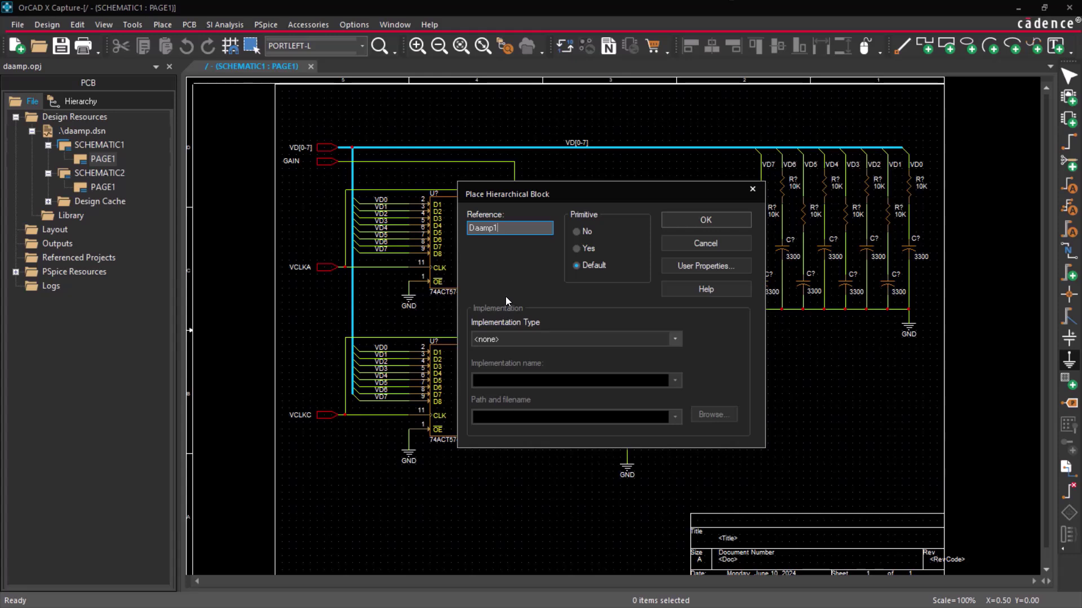
pyautogui.click(598, 340)
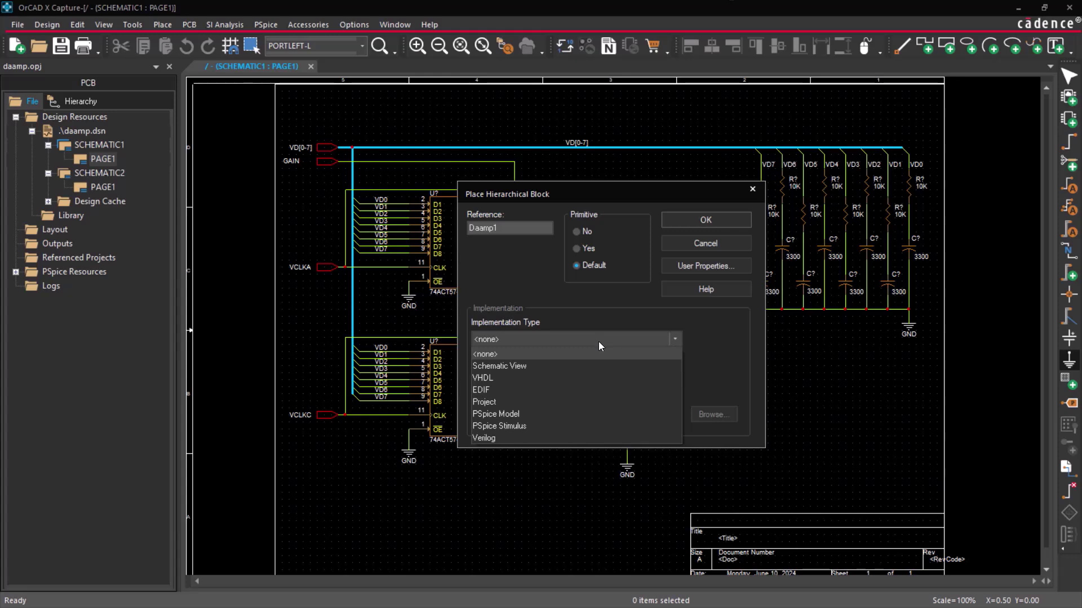
pyautogui.click(581, 366)
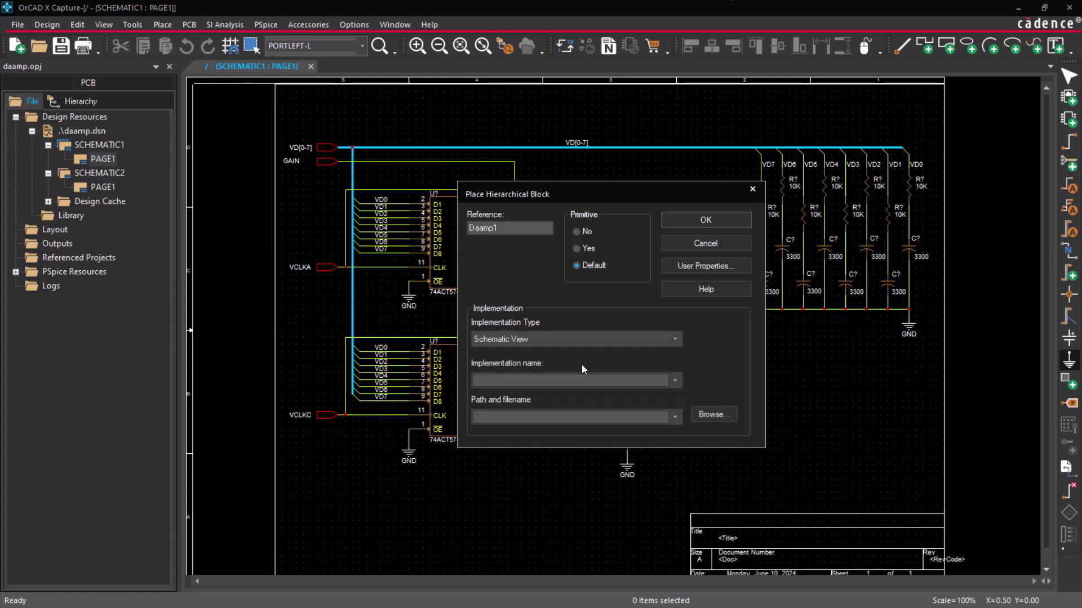
pyautogui.click(675, 380)
pyautogui.click(644, 406)
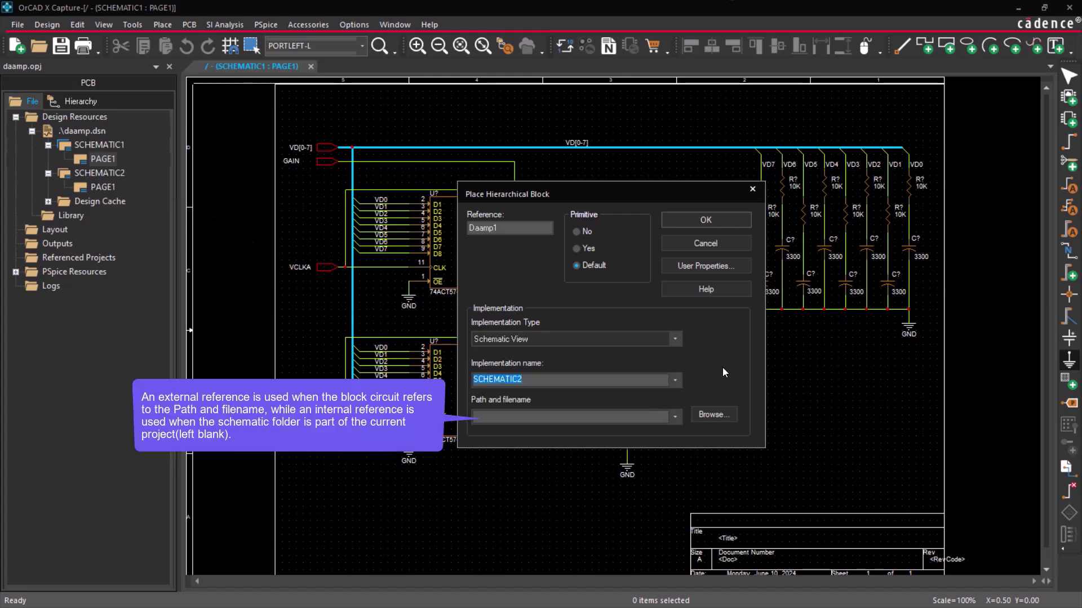
# Step: Leave the block's path and filename blank and draw Daamp1 between the upper 74ACT574's output wires and the OUTA wire
pyautogui.click(679, 418)
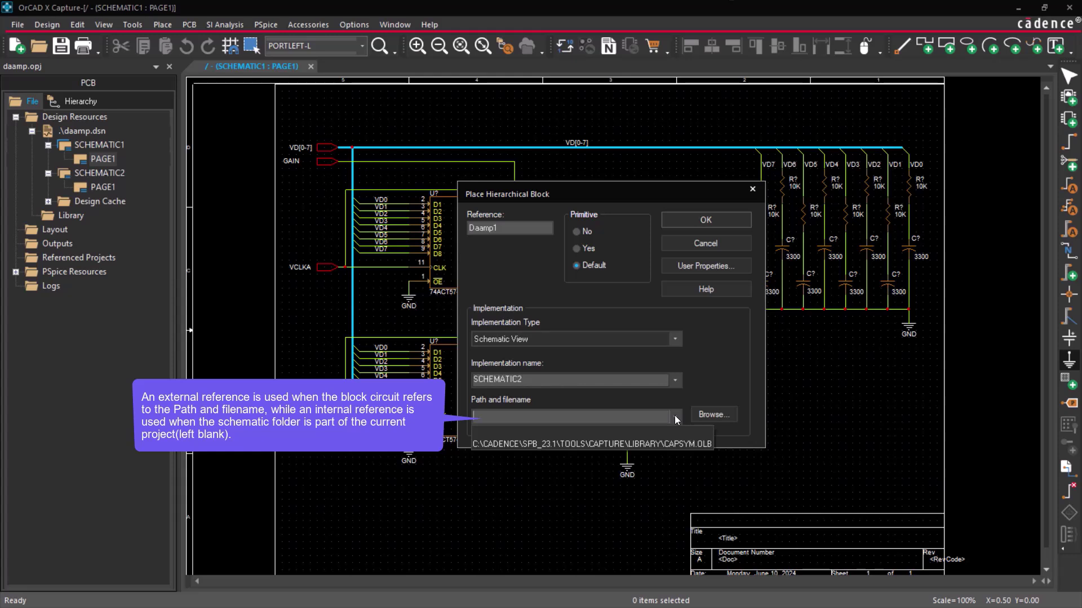
pyautogui.click(675, 415)
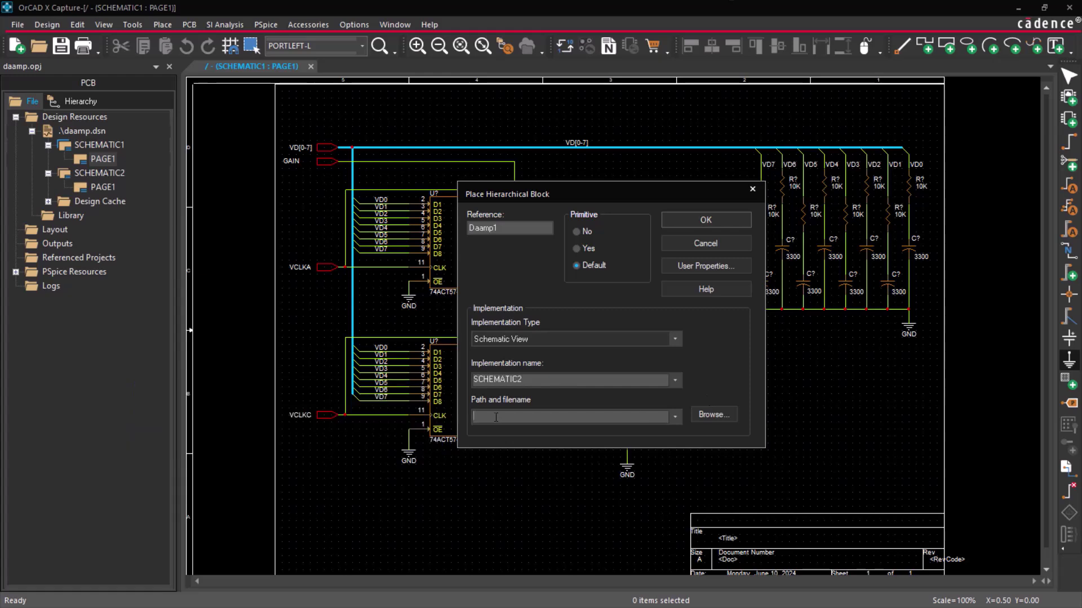
pyautogui.click(706, 220)
pyautogui.moveTo(540, 150); pyautogui.dragTo(578, 273)
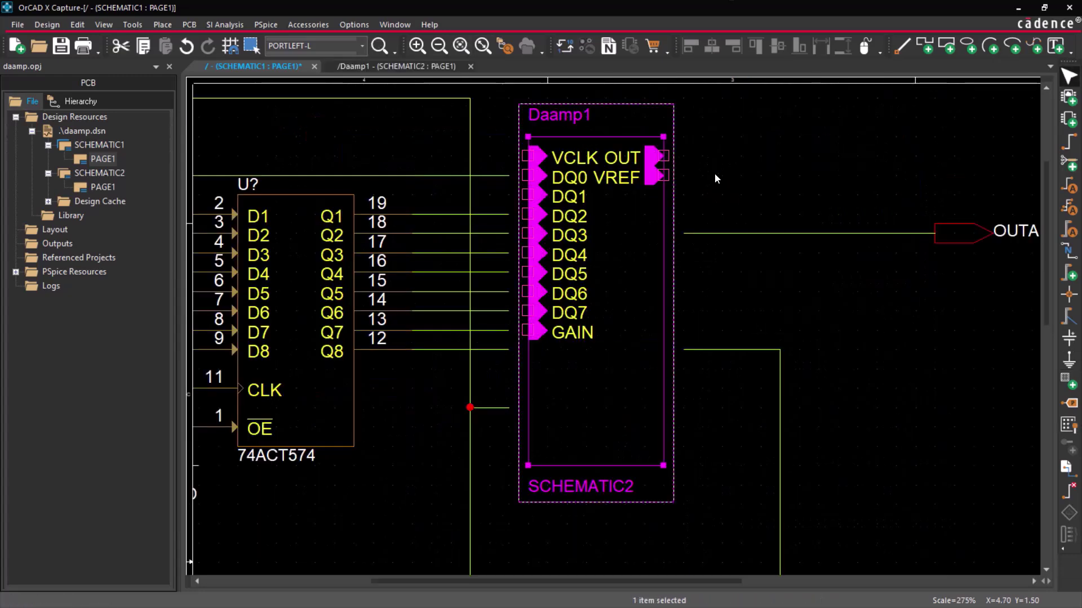
pyautogui.click(715, 172)
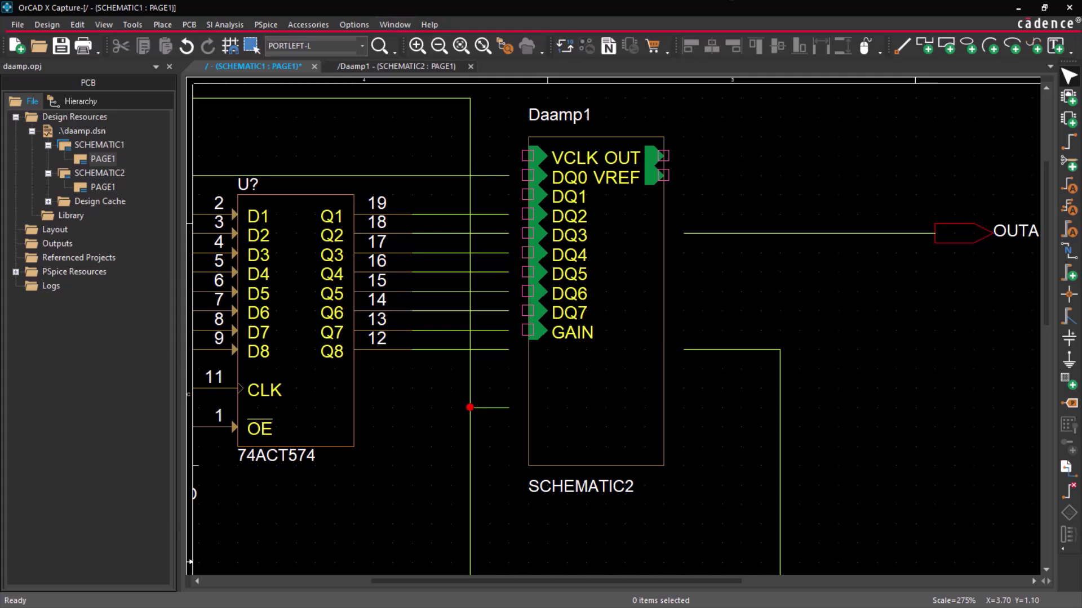
# Step: Move the Daamp1 block's GAIN, DQ7 to DQ0 and VCLK pins down to line up with their incoming wires
pyautogui.click(540, 340)
pyautogui.moveTo(539, 340); pyautogui.dragTo(542, 414)
pyautogui.moveTo(540, 316); pyautogui.dragTo(540, 355)
pyautogui.moveTo(539, 297); pyautogui.dragTo(539, 336)
pyautogui.moveTo(539, 278); pyautogui.dragTo(538, 317)
pyautogui.moveTo(537, 258); pyautogui.dragTo(538, 297)
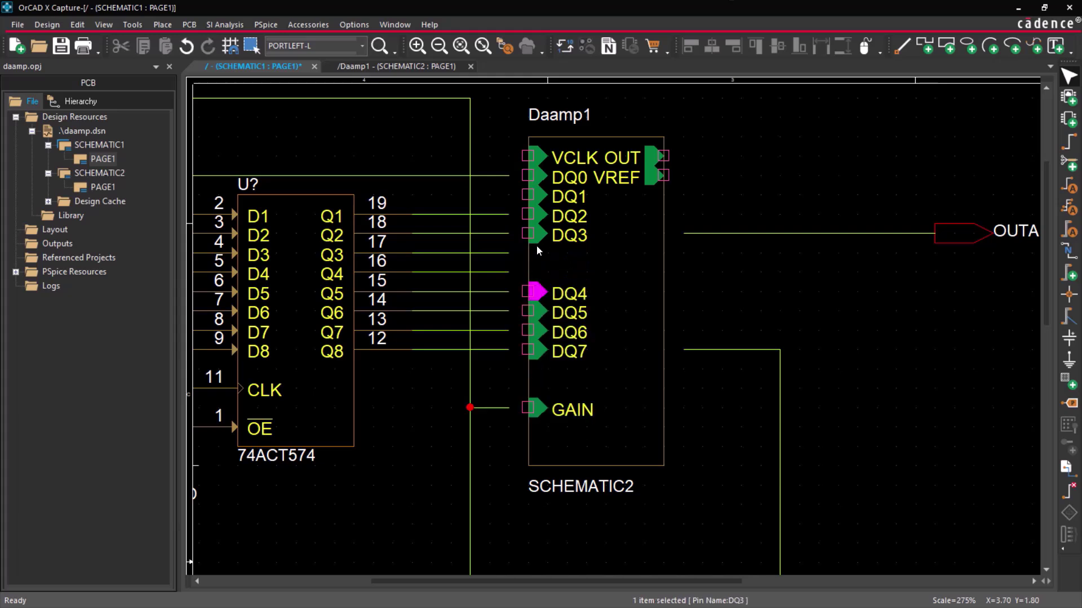
pyautogui.moveTo(538, 236); pyautogui.dragTo(538, 273)
pyautogui.moveTo(538, 217); pyautogui.dragTo(538, 254)
pyautogui.moveTo(539, 196); pyautogui.dragTo(538, 235)
pyautogui.moveTo(538, 178); pyautogui.dragTo(538, 216)
pyautogui.moveTo(538, 158); pyautogui.dragTo(539, 177)
pyautogui.click(717, 161)
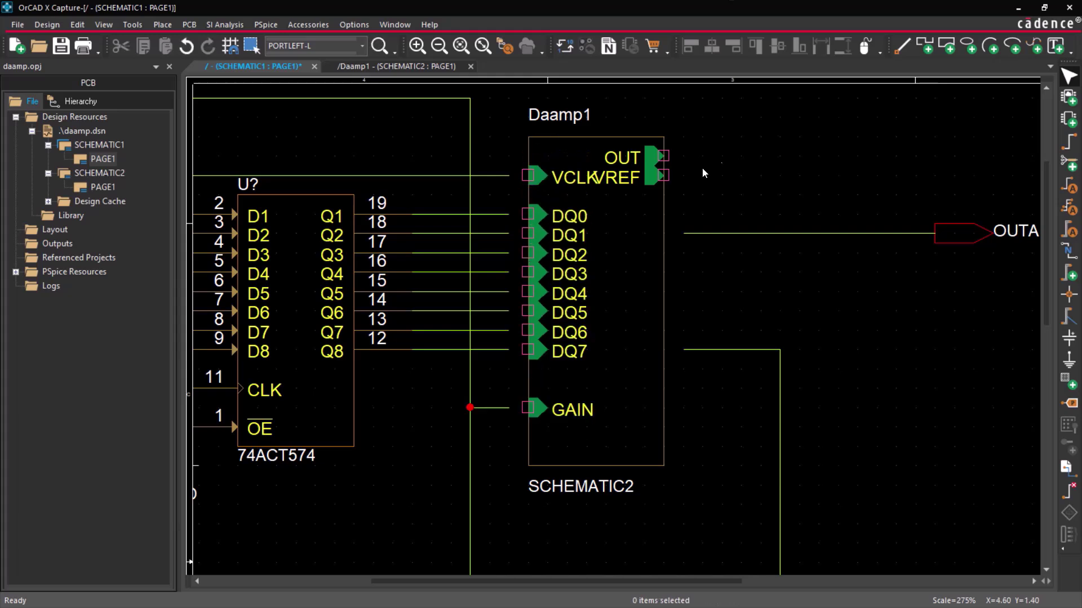
# Step: Align the block's VREF and OUT pins with their wires and widen Daamp1 on both sides so its pins connect
pyautogui.moveTo(653, 175); pyautogui.dragTo(654, 349)
pyautogui.moveTo(654, 156); pyautogui.dragTo(653, 234)
pyautogui.click(664, 137)
pyautogui.moveTo(664, 137); pyautogui.dragTo(683, 139)
pyautogui.click(748, 138)
pyautogui.click(527, 140)
pyautogui.moveTo(526, 138); pyautogui.dragTo(508, 138)
pyautogui.click(729, 149)
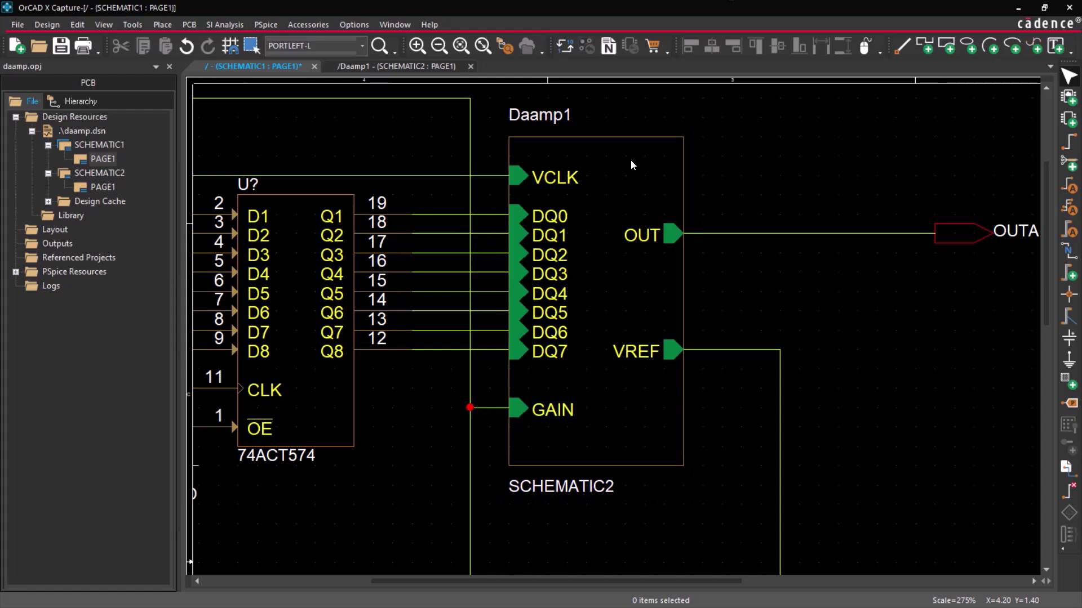
# Step: Descend from the Daamp1 block into SCHEMATIC2 to check its circuit, and ascend back to the root page
pyautogui.rightClick(632, 165)
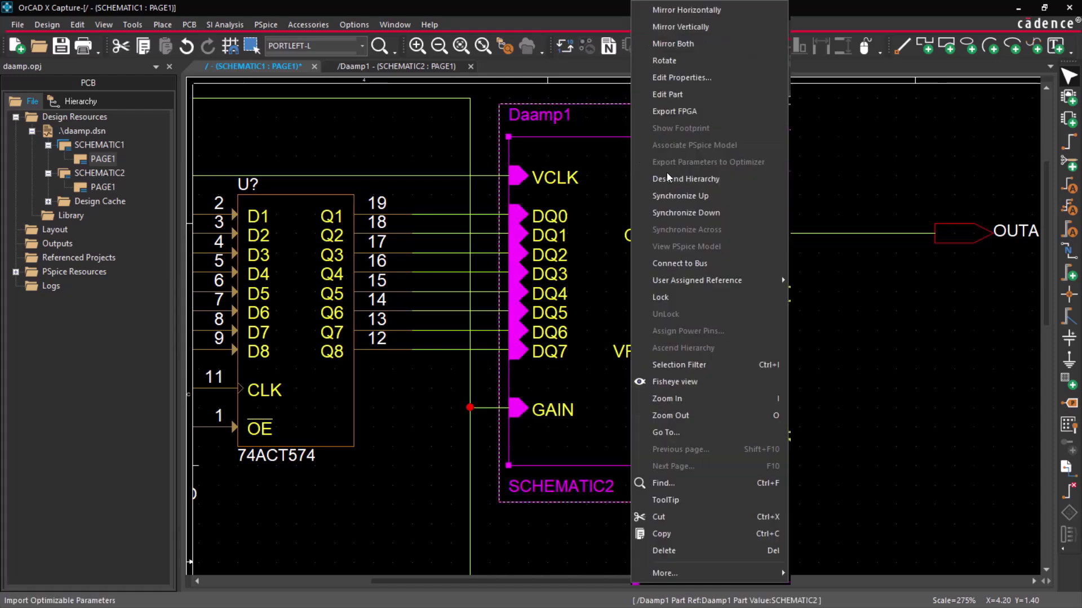
pyautogui.click(727, 178)
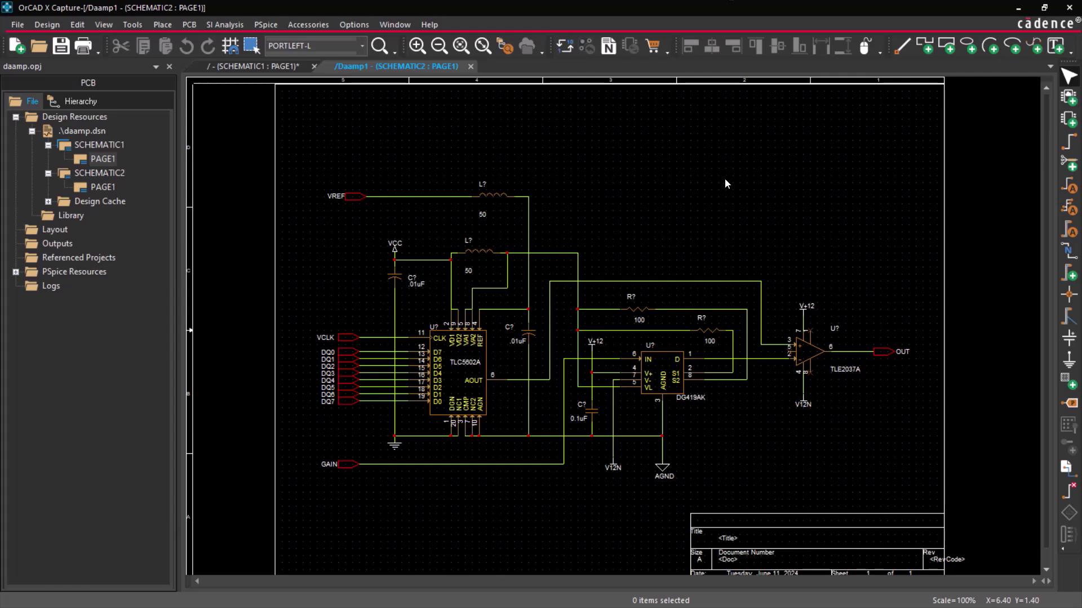
pyautogui.rightClick(724, 178)
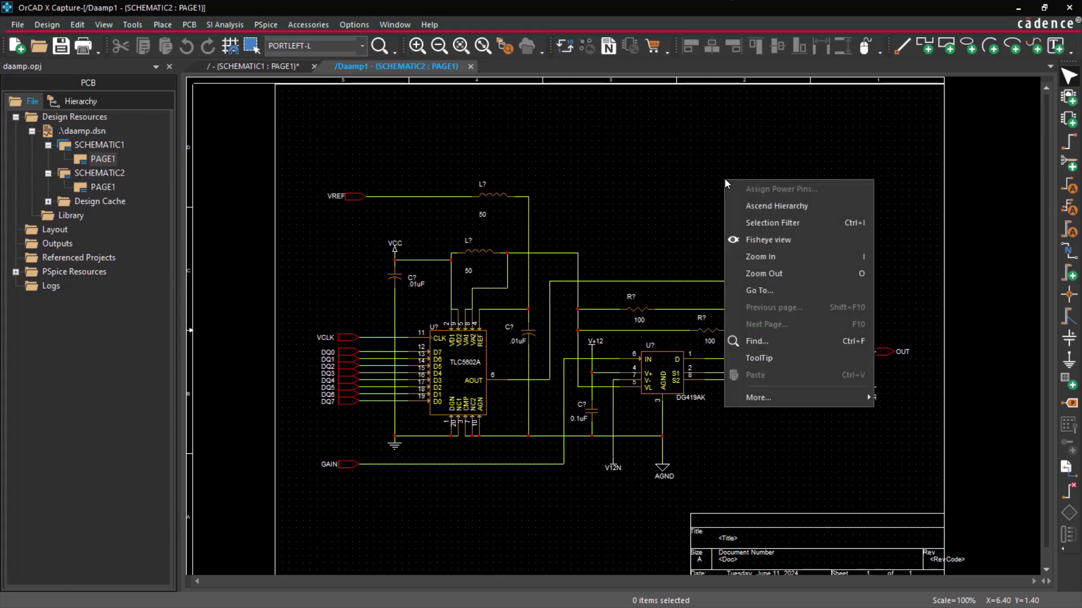
pyautogui.click(787, 206)
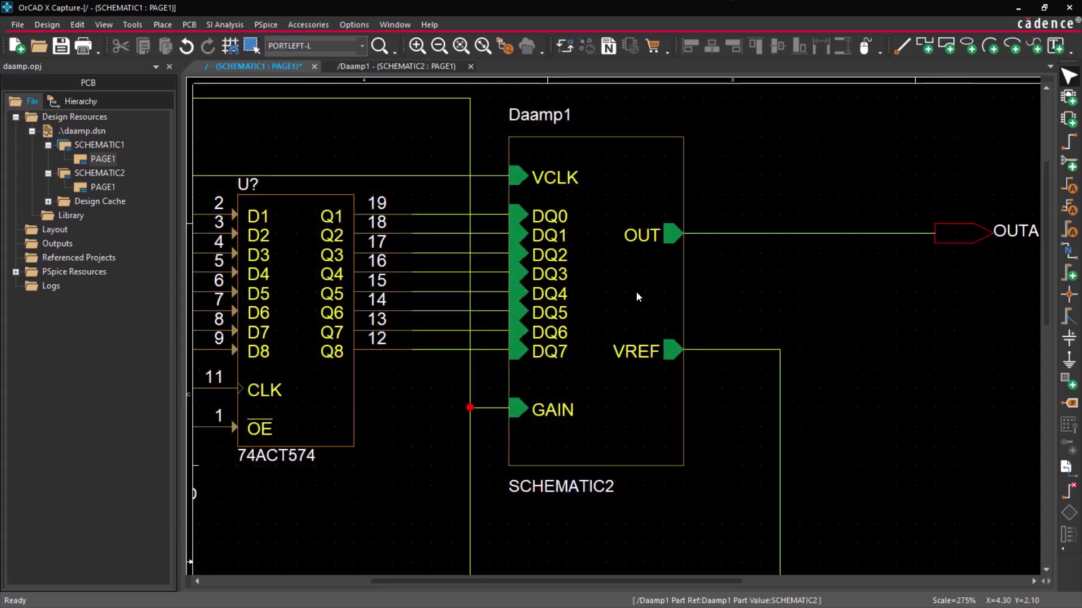
# Step: Descend into the Daamp1 block's schematic and place a PORTBOTH-L hierarchical port named VREF1 in the free area beside the circuit
pyautogui.rightClick(638, 297)
pyautogui.click(736, 178)
pyautogui.click(165, 26)
pyautogui.click(203, 278)
pyautogui.click(459, 253)
pyautogui.moveTo(511, 357); pyautogui.dragTo(558, 373)
pyautogui.write('VREF1')
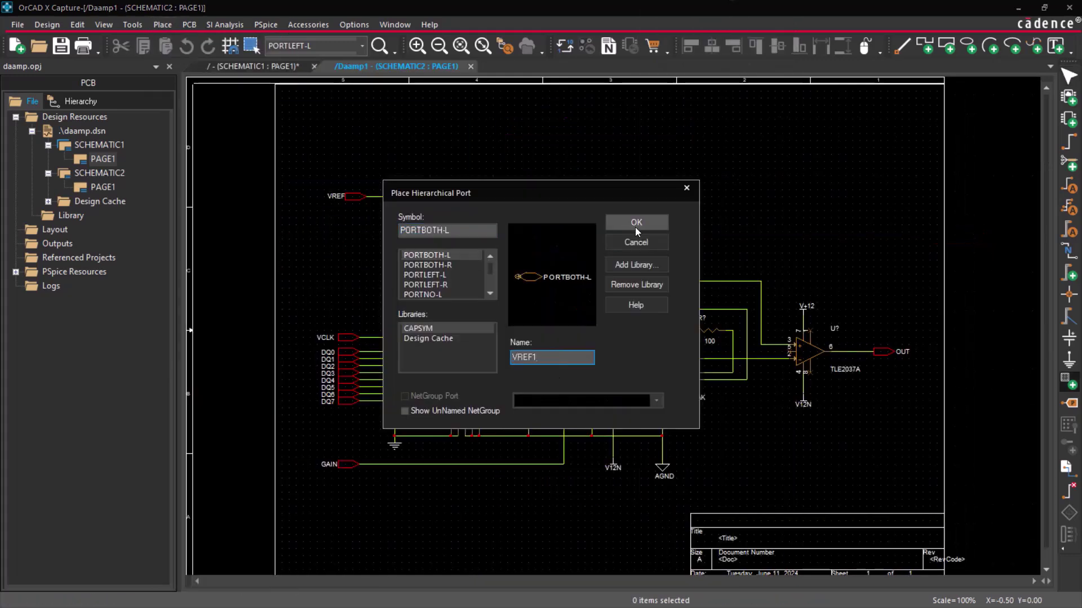
pyautogui.click(635, 223)
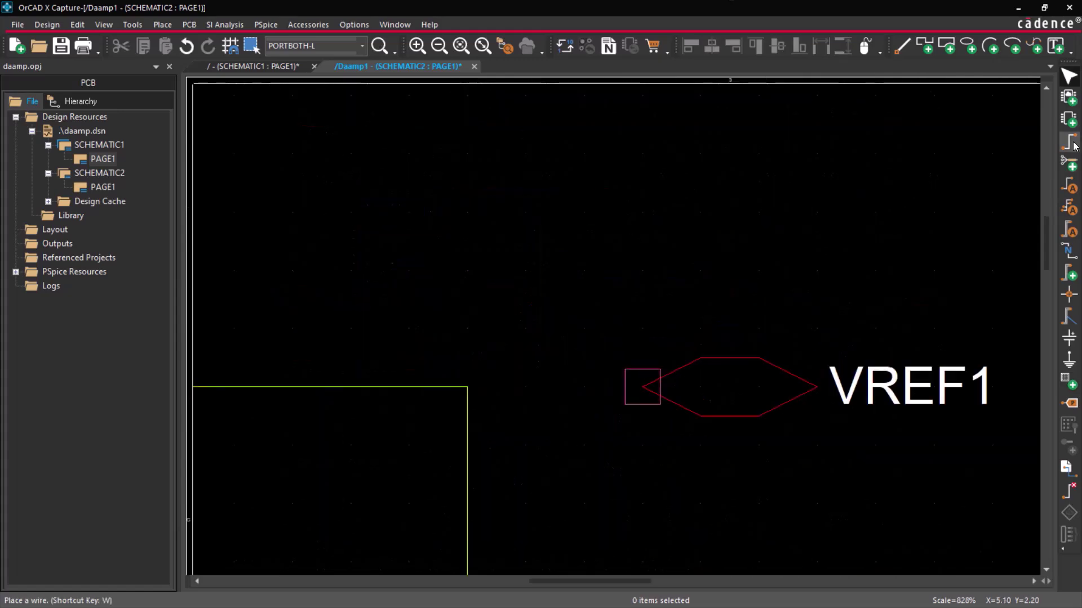
# Step: Wire the VREF1 port to the adjacent corner of the existing circuit wire
pyautogui.click(1068, 142)
pyautogui.click(642, 387)
pyautogui.click(467, 387)
pyautogui.press('Escape')
# Step: Ascend to the root schematic page and synchronize the Daamp1 block up with its lower-level schematic
pyautogui.rightClick(577, 128)
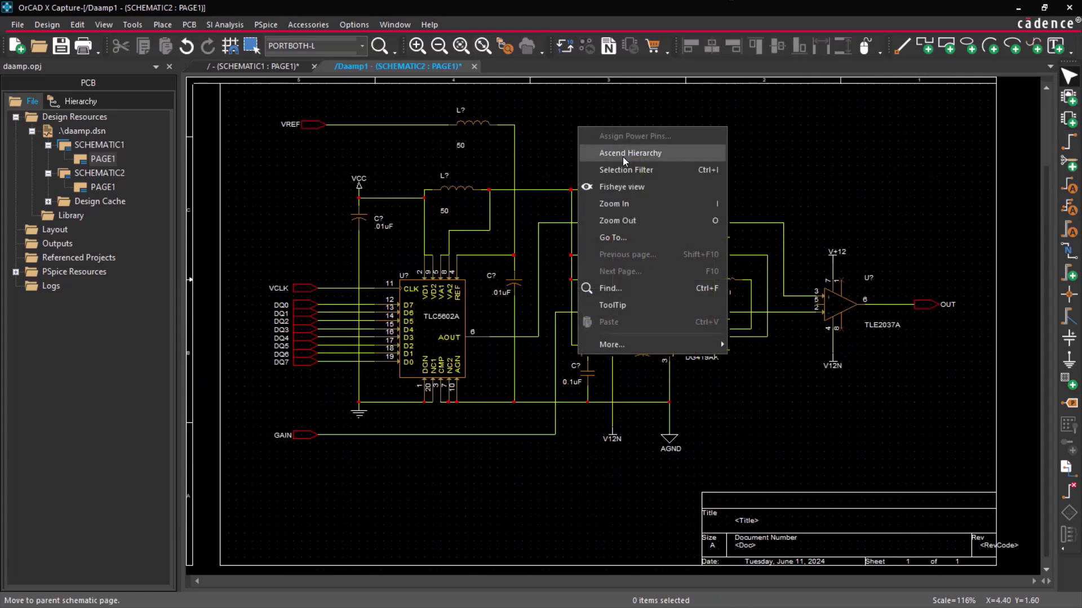
pyautogui.click(624, 157)
pyautogui.rightClick(658, 193)
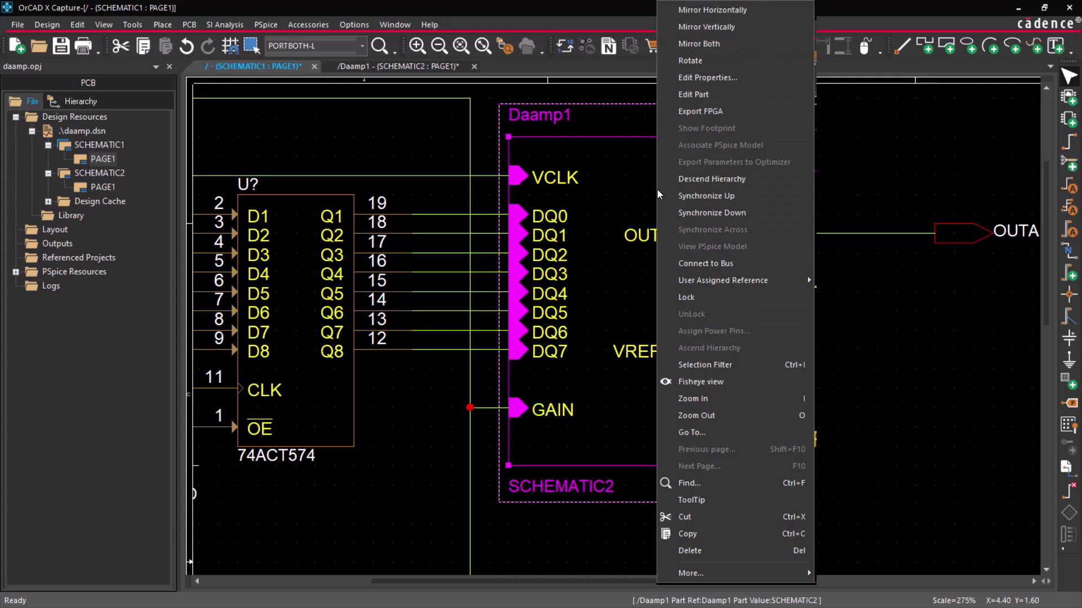
pyautogui.click(760, 195)
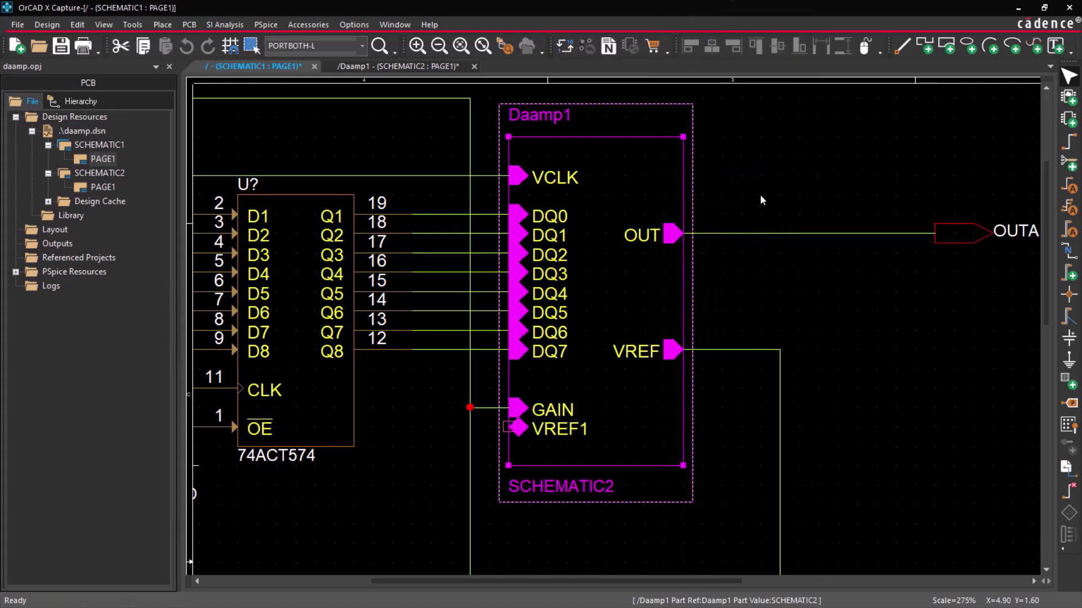
# Step: Move the VREF1 pin to the opposite edge of the Daamp1 block, directly below the VREF pin
pyautogui.click(850, 421)
pyautogui.moveTo(520, 431); pyautogui.dragTo(676, 392)
pyautogui.click(858, 417)
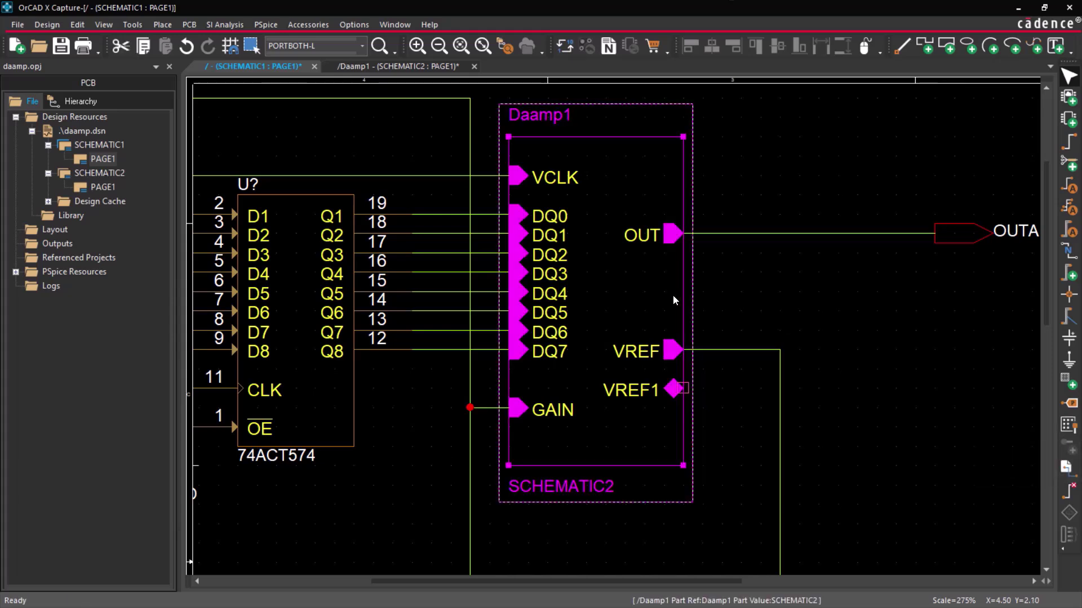
# Step: Place a scalar bidirectional hierarchical pin named VREF2 on the Daamp1 block, below the VREF1 pin
pyautogui.click(162, 24)
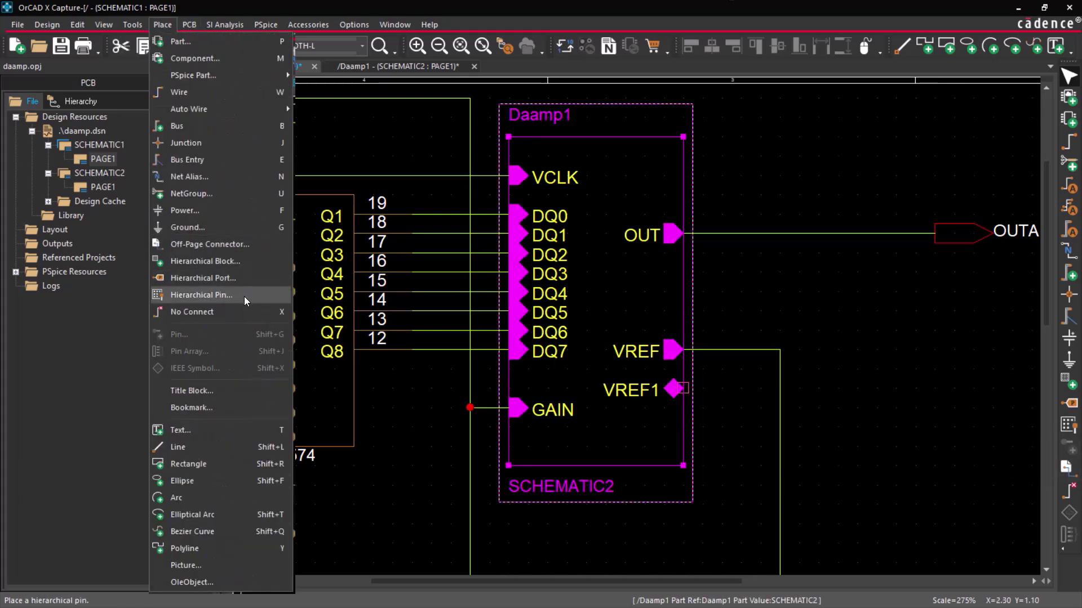
pyautogui.click(245, 296)
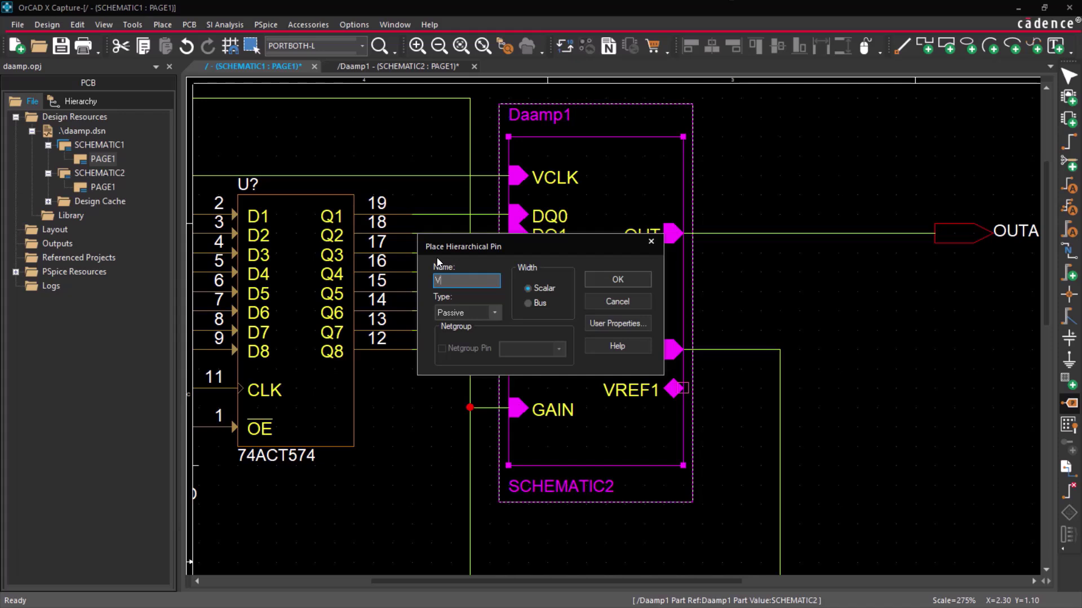
pyautogui.write('VREF2')
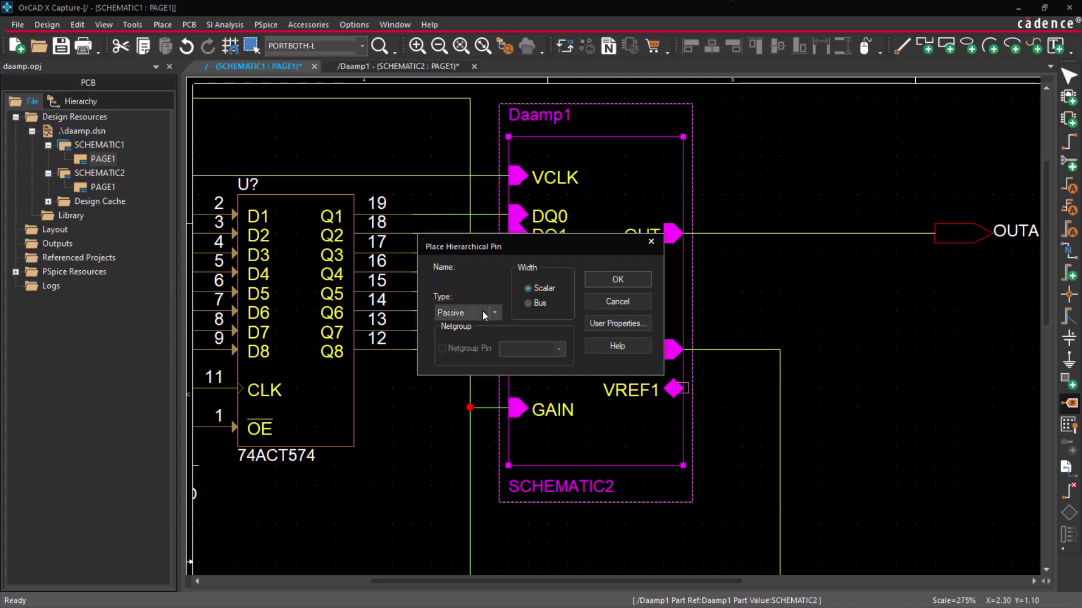
pyautogui.click(482, 311)
pyautogui.click(479, 338)
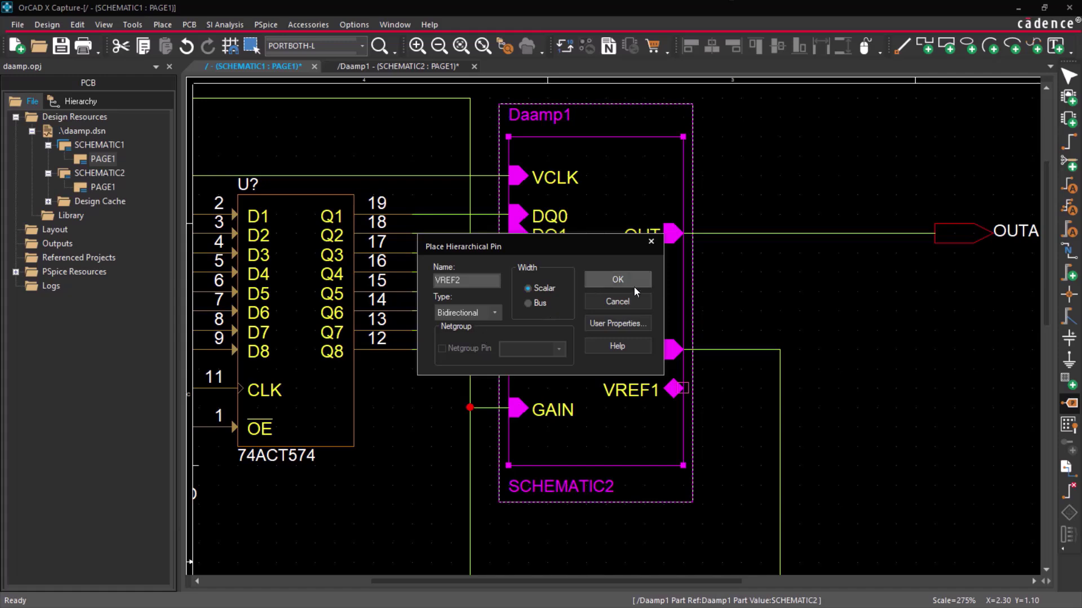
pyautogui.click(620, 280)
pyautogui.click(659, 428)
pyautogui.rightClick(755, 310)
pyautogui.click(771, 316)
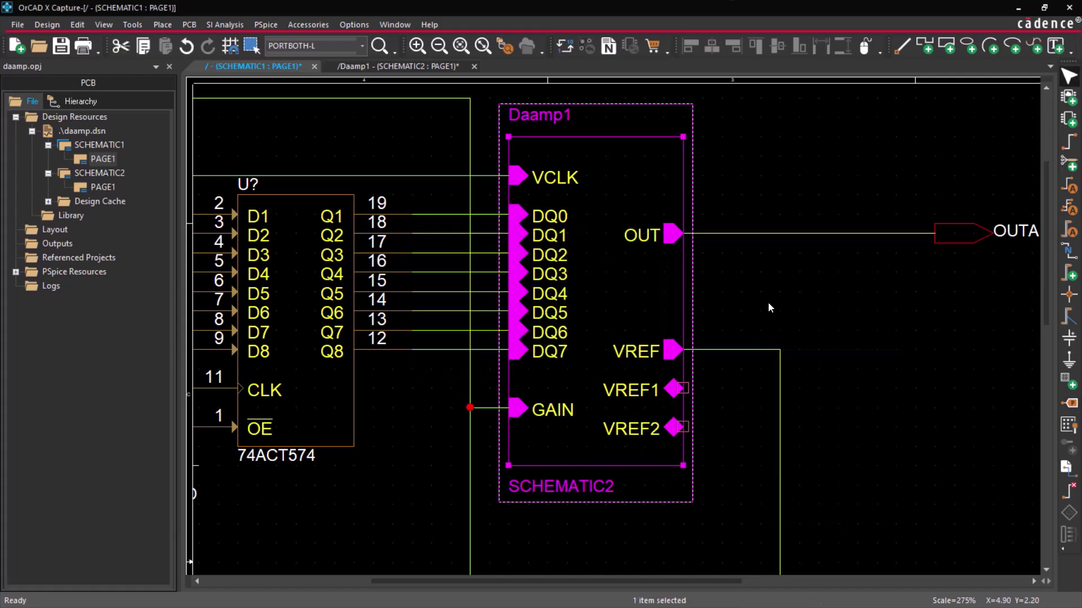
pyautogui.click(768, 303)
# Step: Synchronize the Daamp1 block down to SCHEMATIC2 and move the VREF2 port to just above the VREF port
pyautogui.click(617, 307)
pyautogui.rightClick(617, 308)
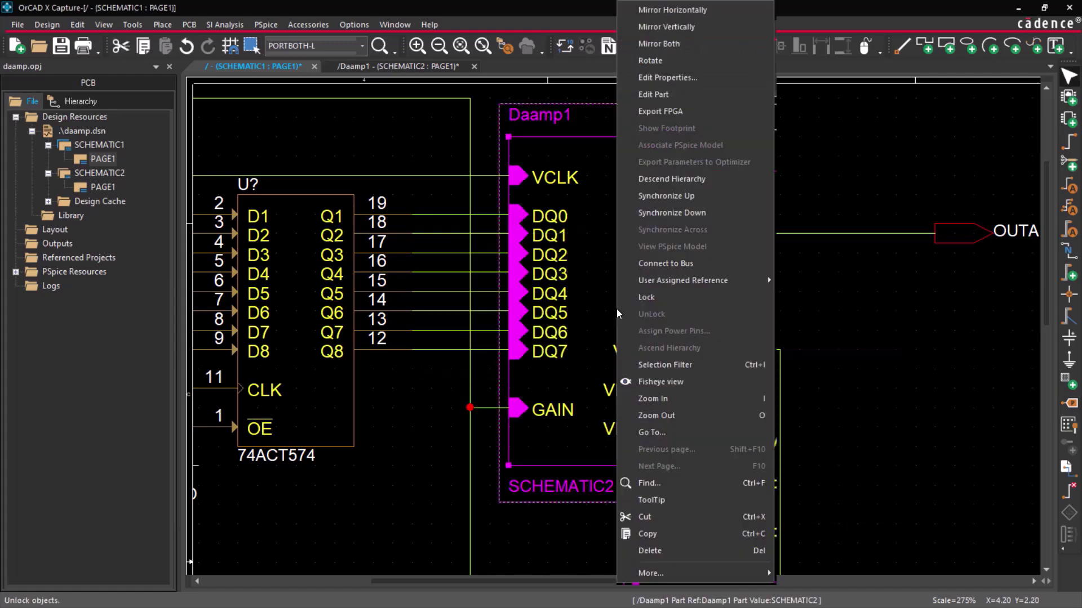
pyautogui.click(723, 212)
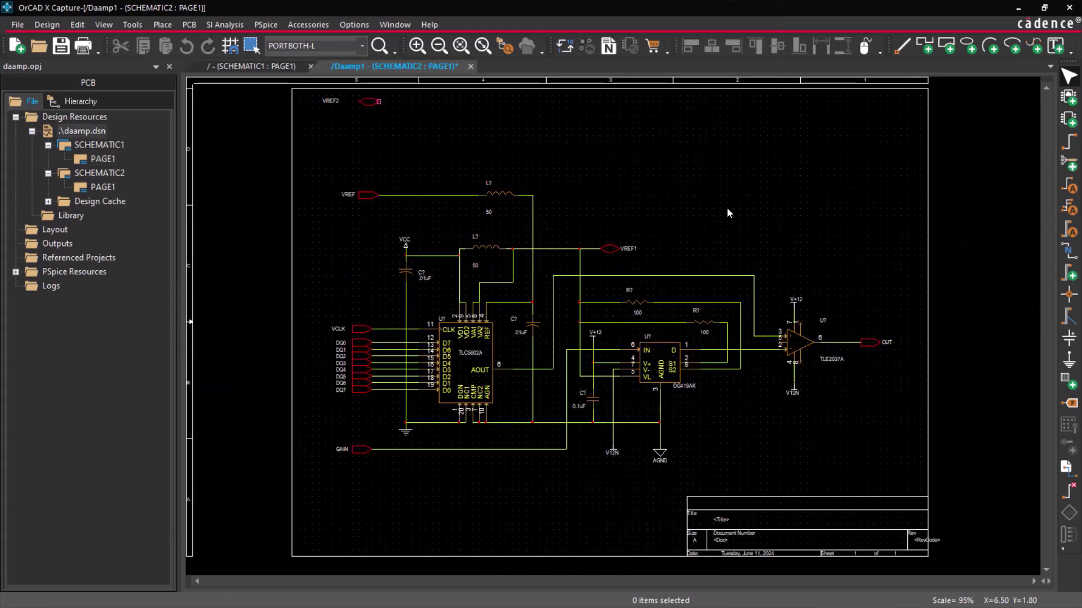
pyautogui.moveTo(368, 101); pyautogui.dragTo(361, 169)
# Step: Delete the VREF2 port from the SCHEMATIC2 page
pyautogui.click(365, 169)
pyautogui.rightClick(366, 170)
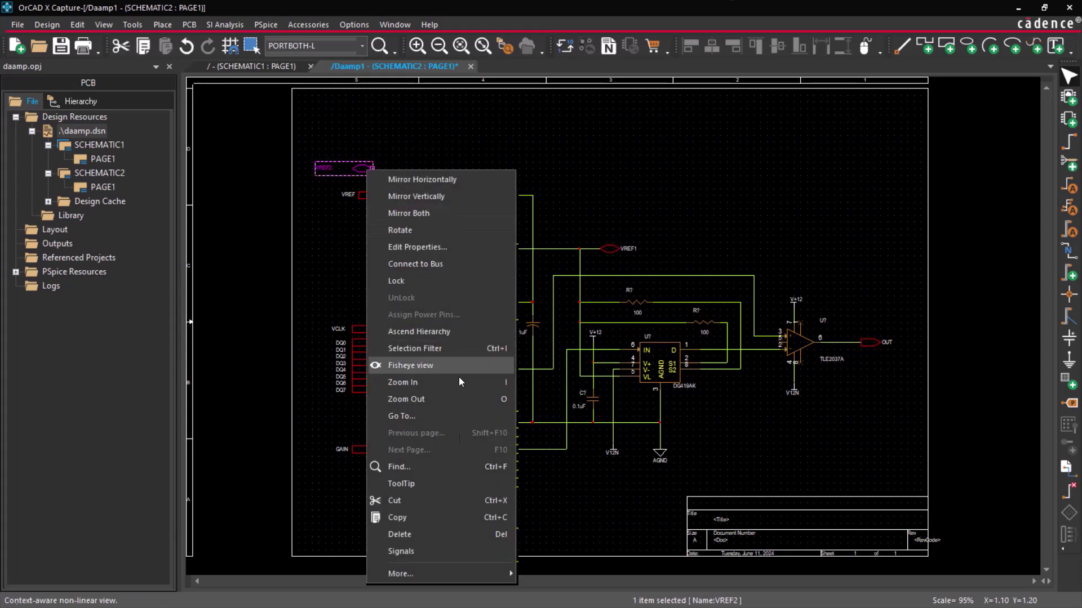
pyautogui.click(395, 534)
# Step: Ascend to the root page and synchronize Daamp1 up to carry over the VREF2 port deletion
pyautogui.rightClick(718, 125)
pyautogui.click(765, 155)
pyautogui.rightClick(765, 157)
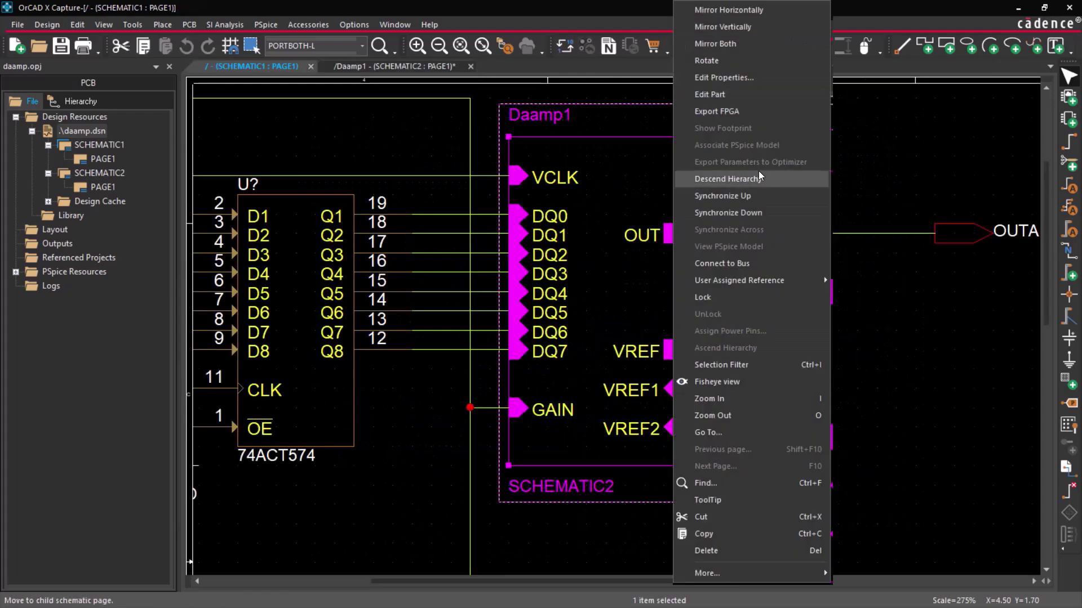
pyautogui.click(757, 195)
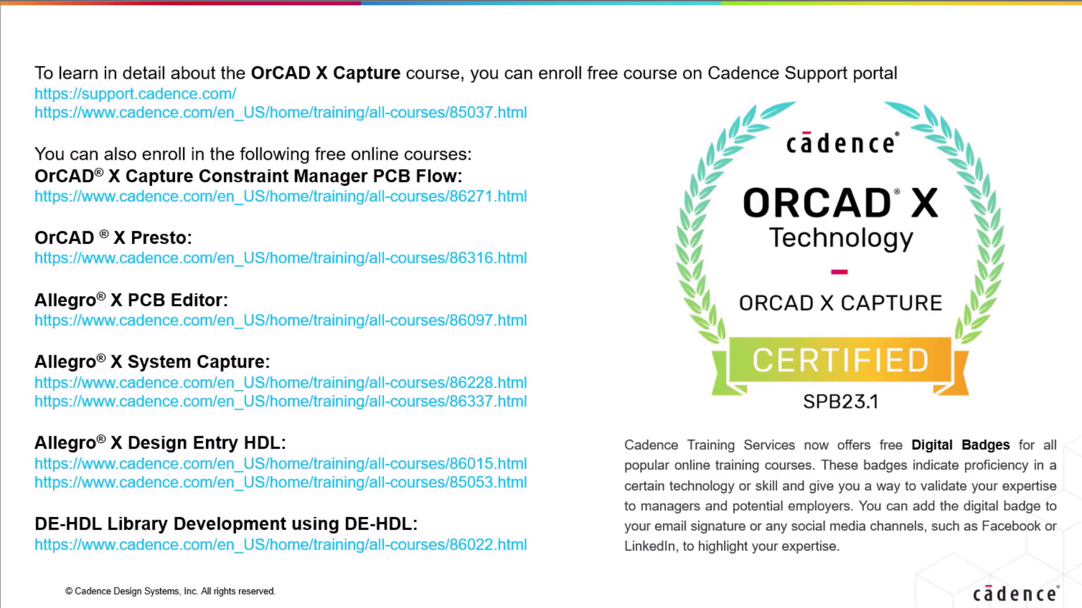